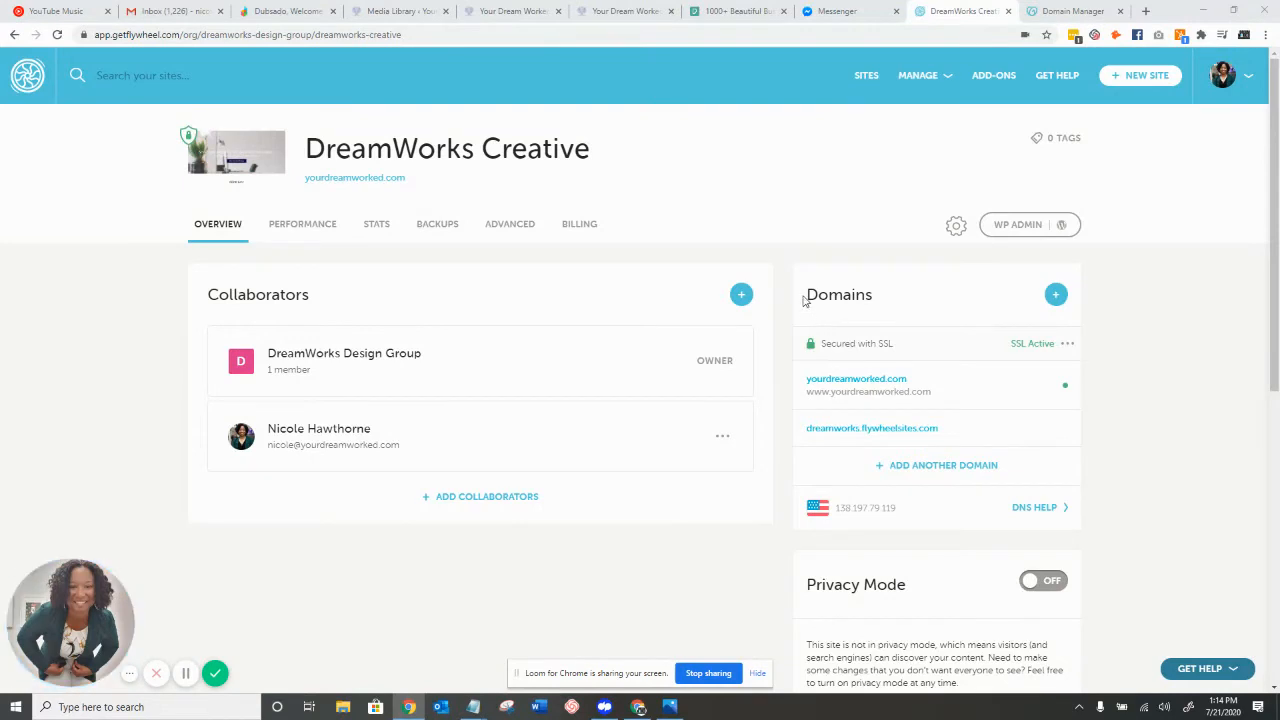
pyautogui.moveTo(806, 296); pyautogui.dragTo(876, 300)
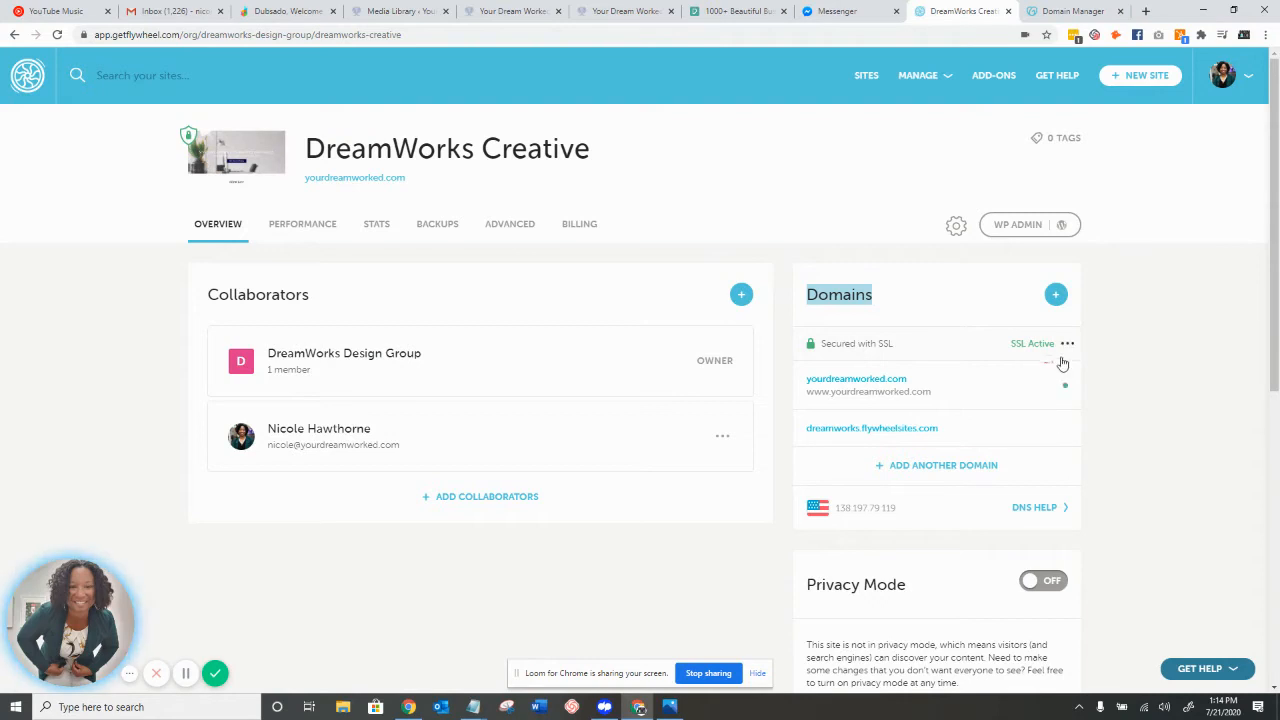
pyautogui.click(916, 471)
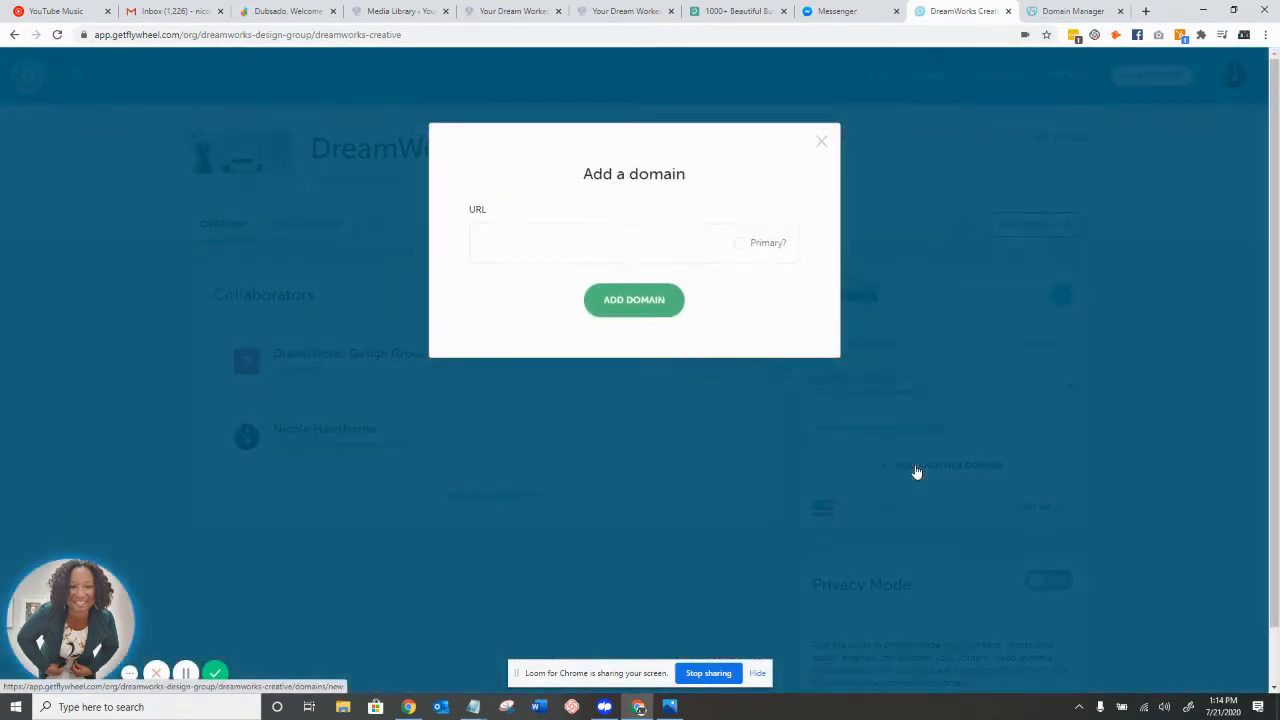
pyautogui.click(590, 255)
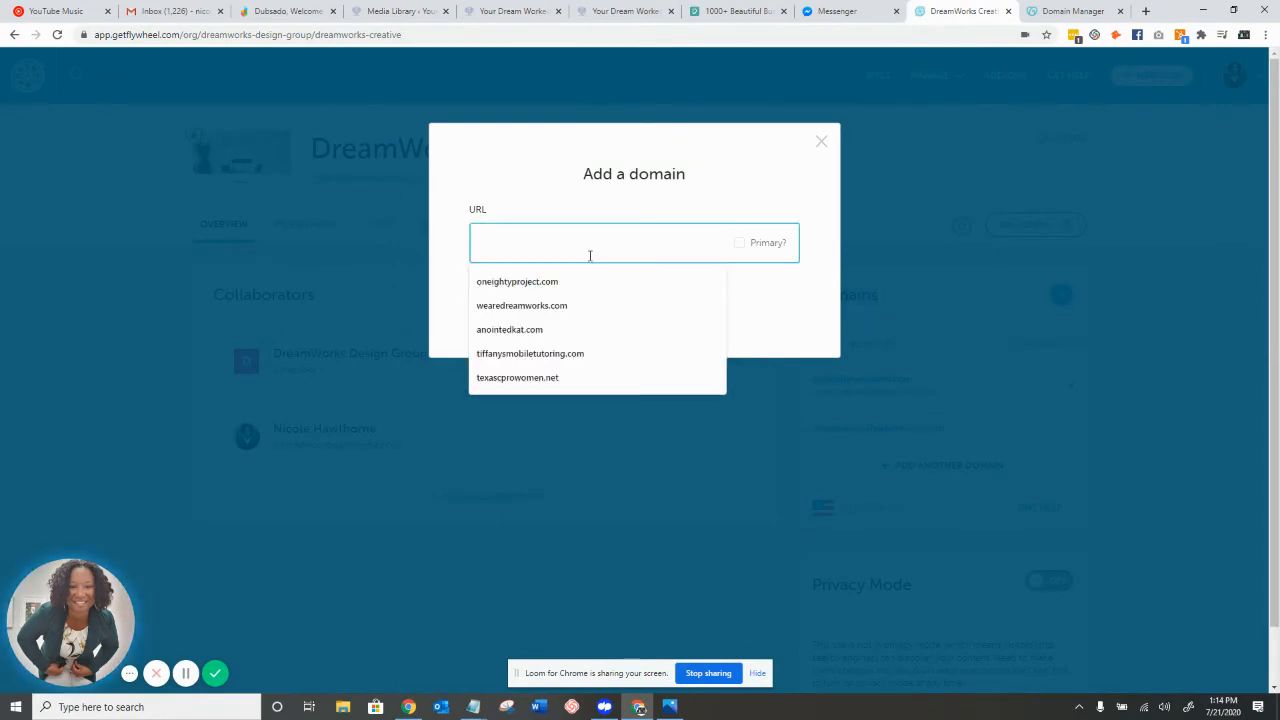
pyautogui.click(575, 305)
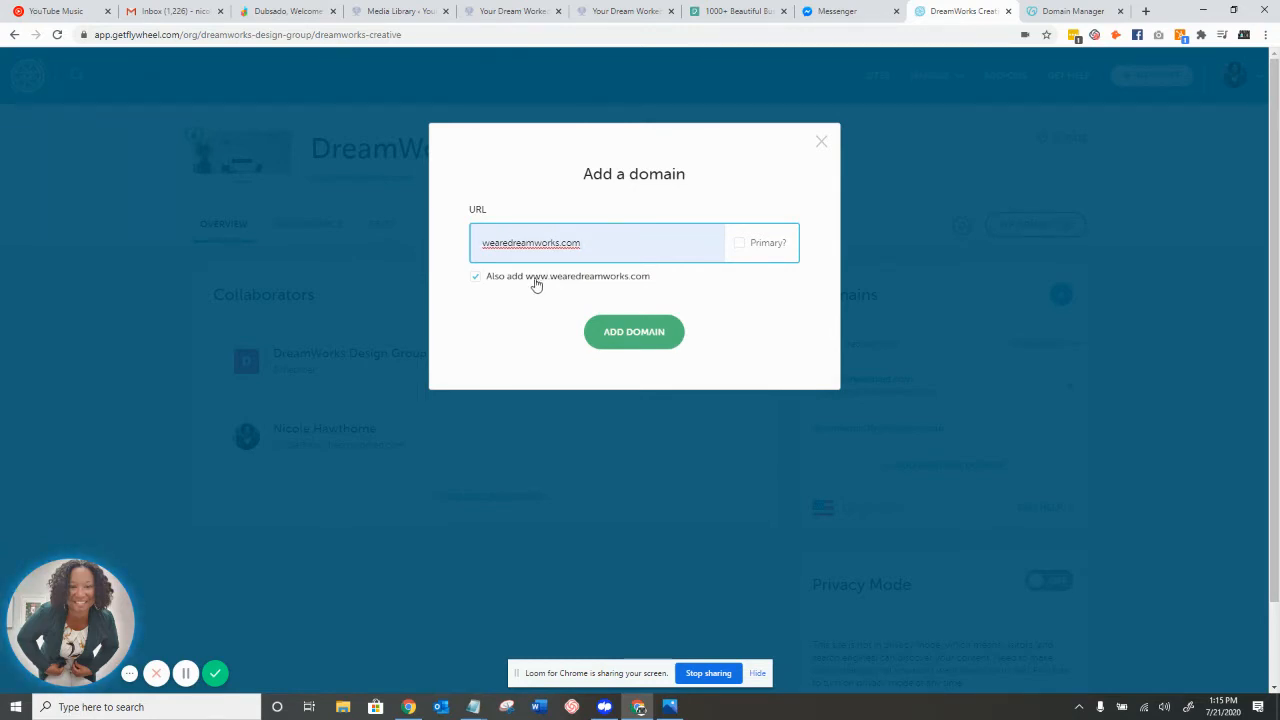
pyautogui.click(822, 144)
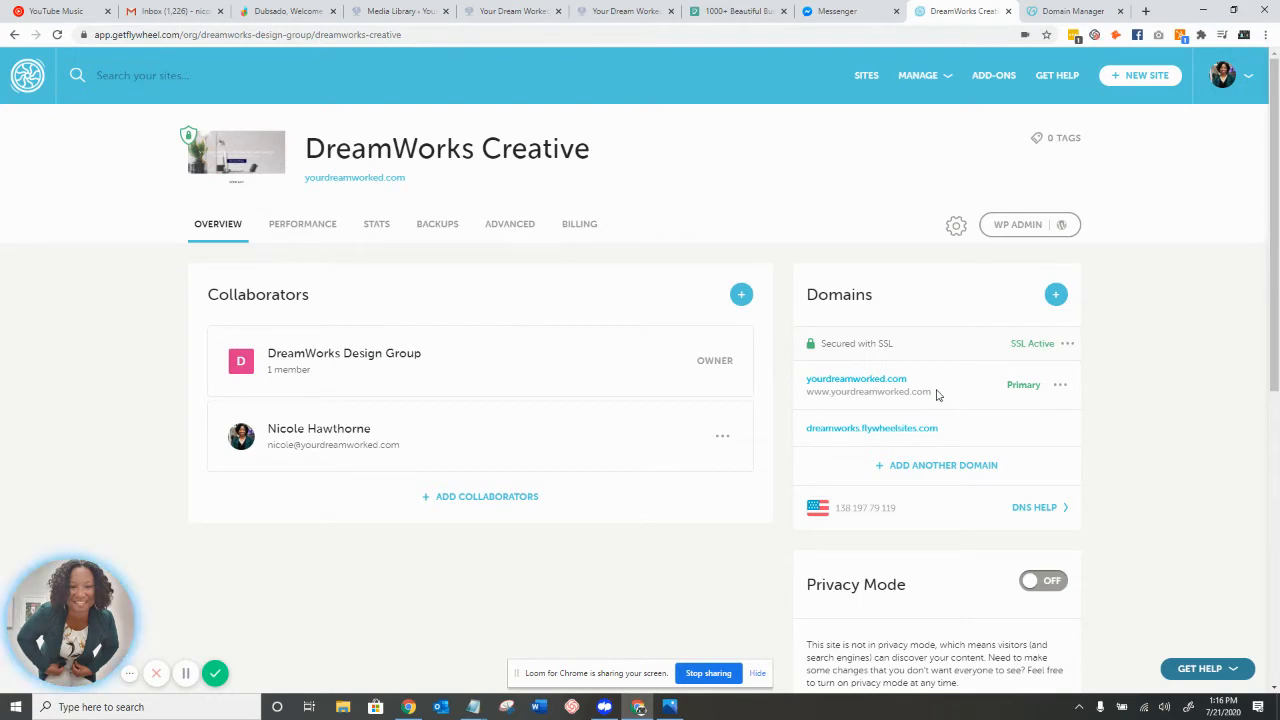
# Copy the site's server IP address 138.197.79.119 from the Domains section
pyautogui.moveTo(900, 516); pyautogui.dragTo(840, 517)
pyautogui.click(902, 515)
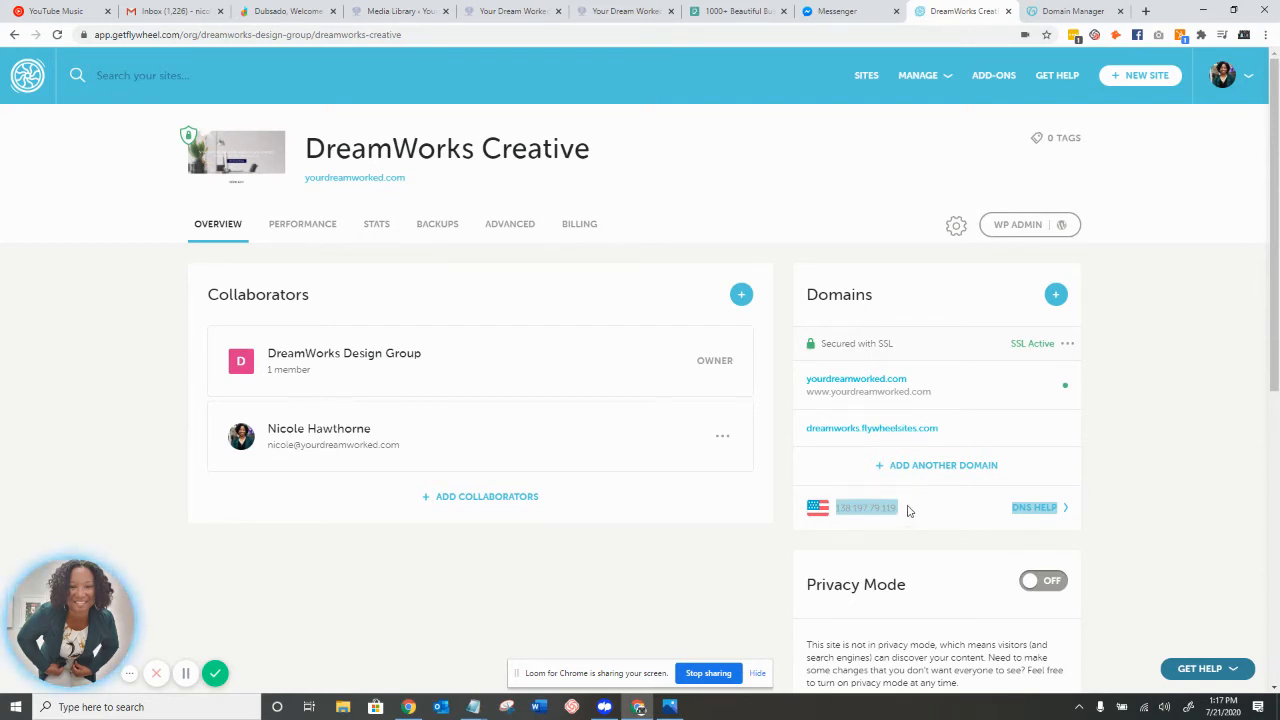
pyautogui.click(910, 509)
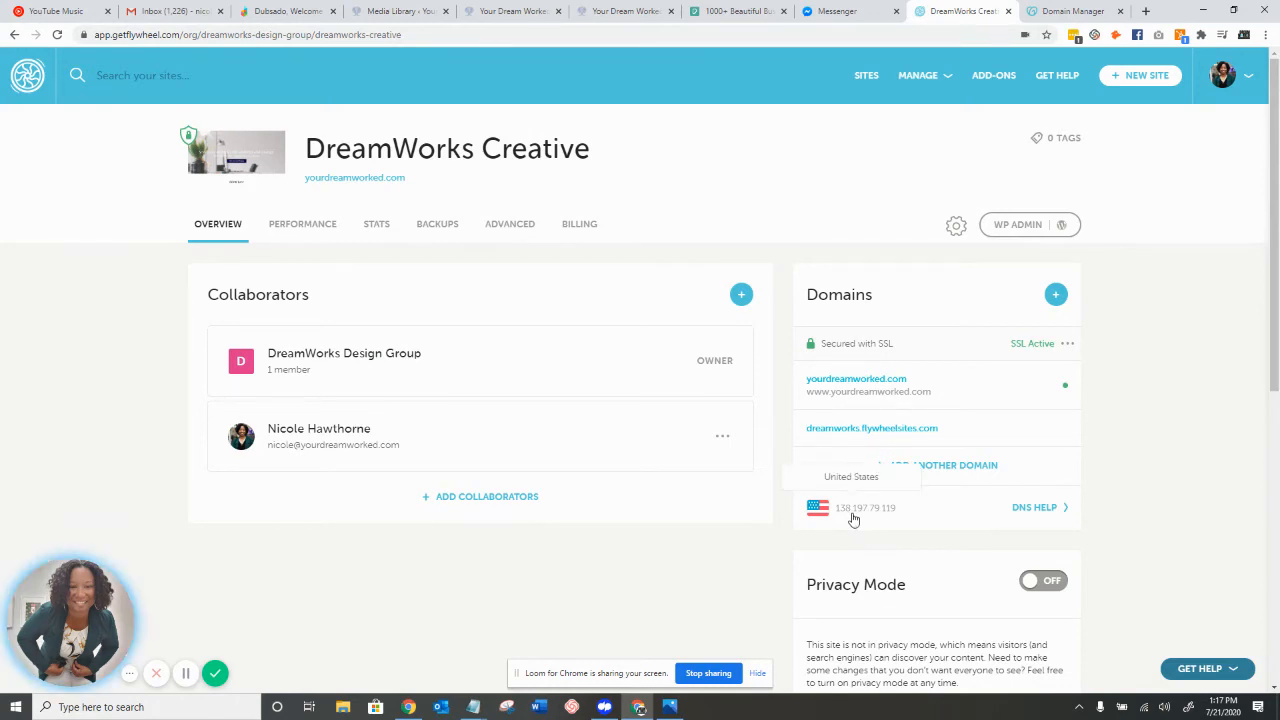
pyautogui.moveTo(837, 515); pyautogui.dragTo(893, 518)
pyautogui.rightClick(869, 518)
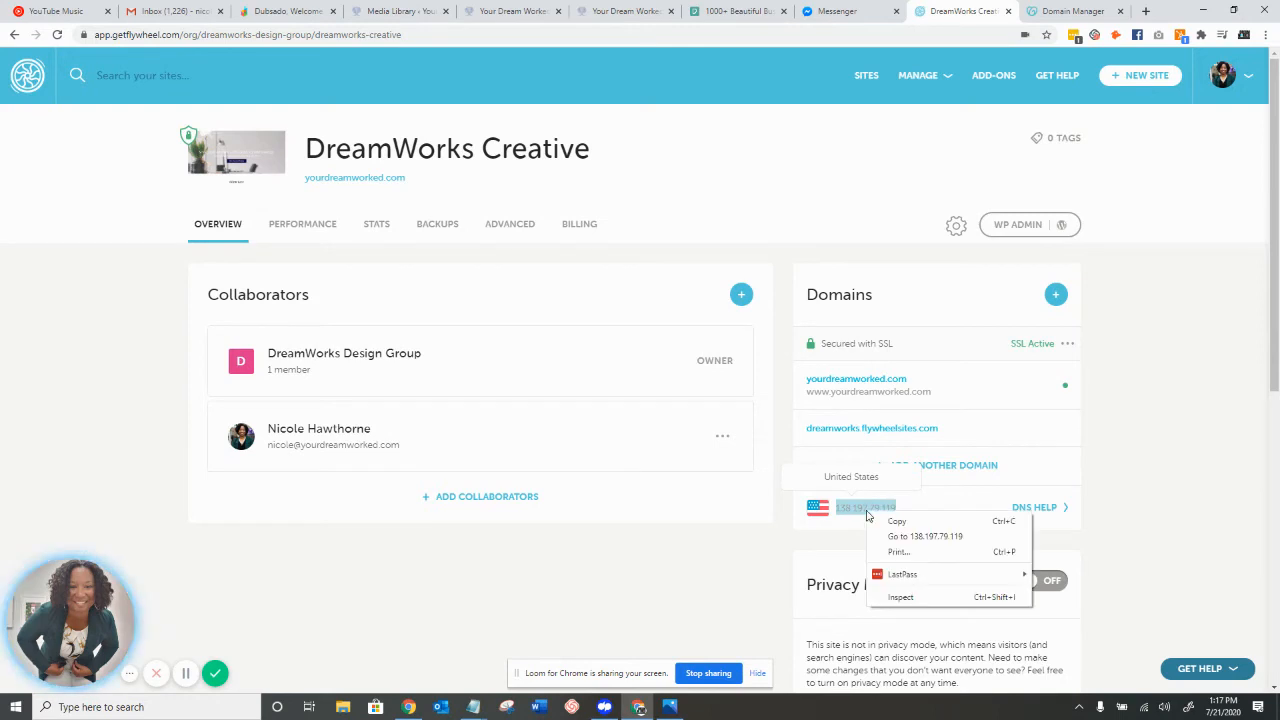
pyautogui.click(880, 524)
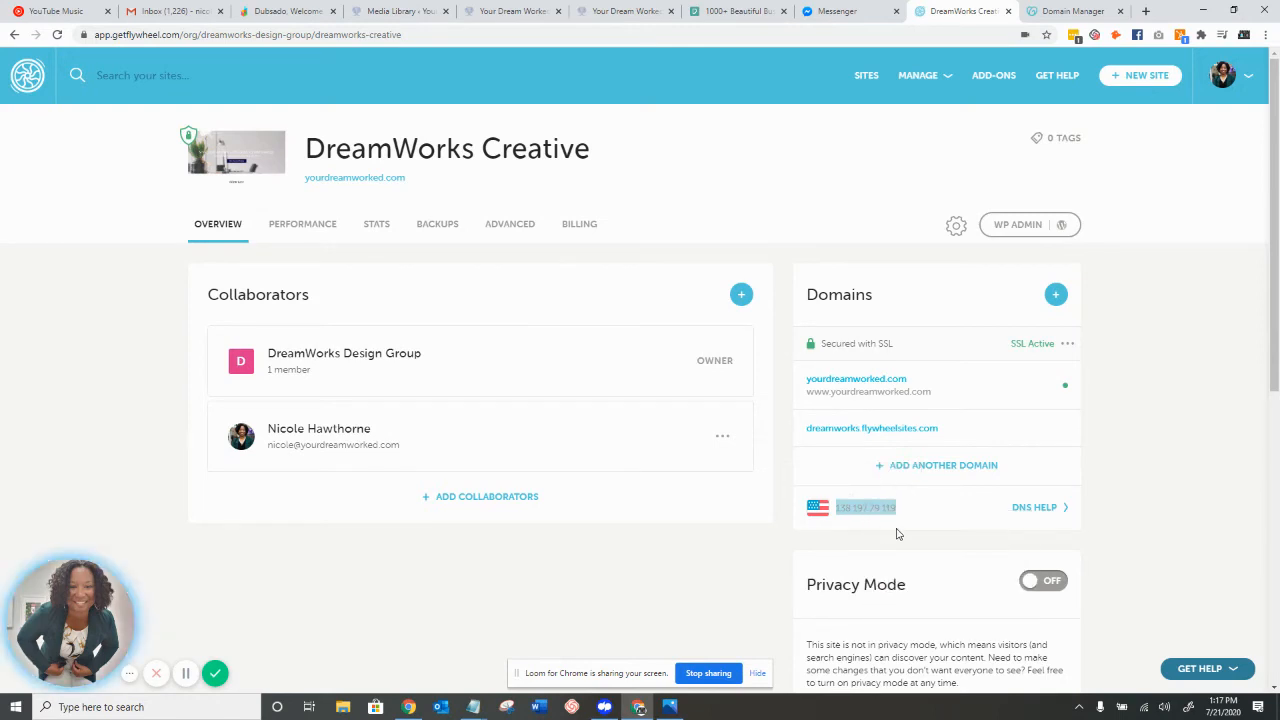
# Switch to GoDaddy DNS Management, replace the A record's Points to value with the copied IP 138.197.79.119, and save the record
pyautogui.click(1048, 14)
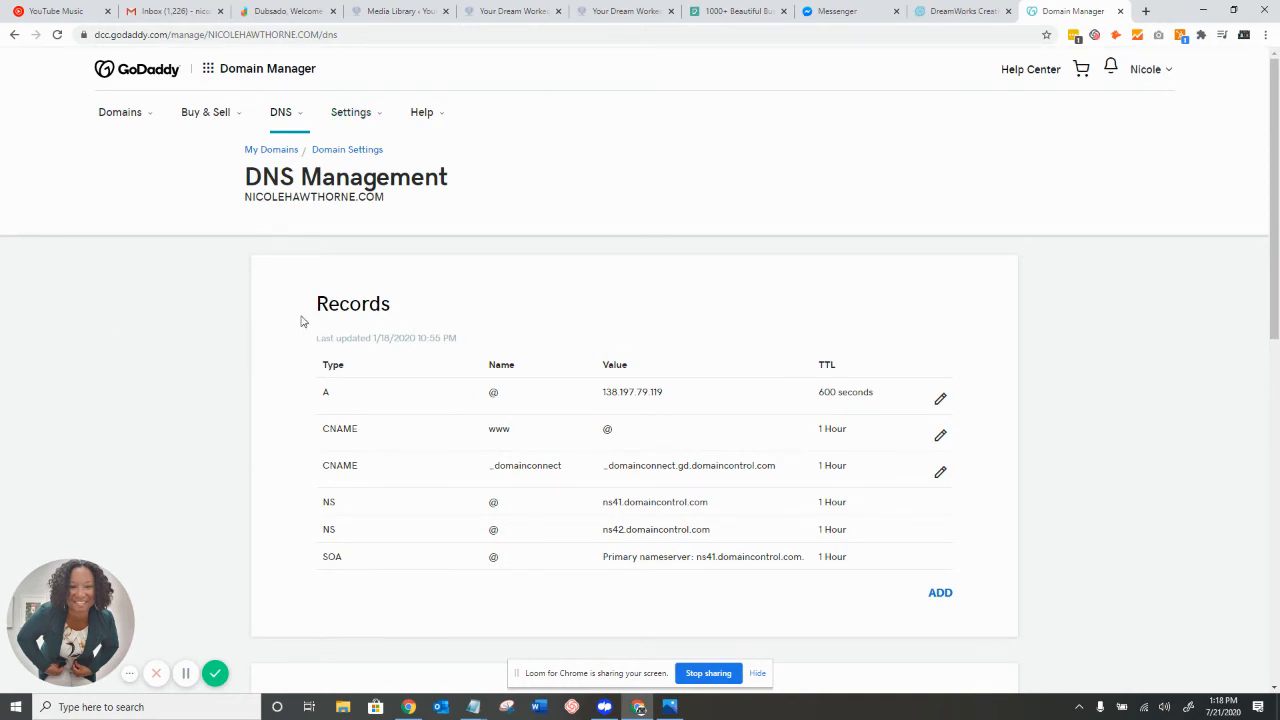
pyautogui.doubleClick(325, 392)
pyautogui.click(940, 401)
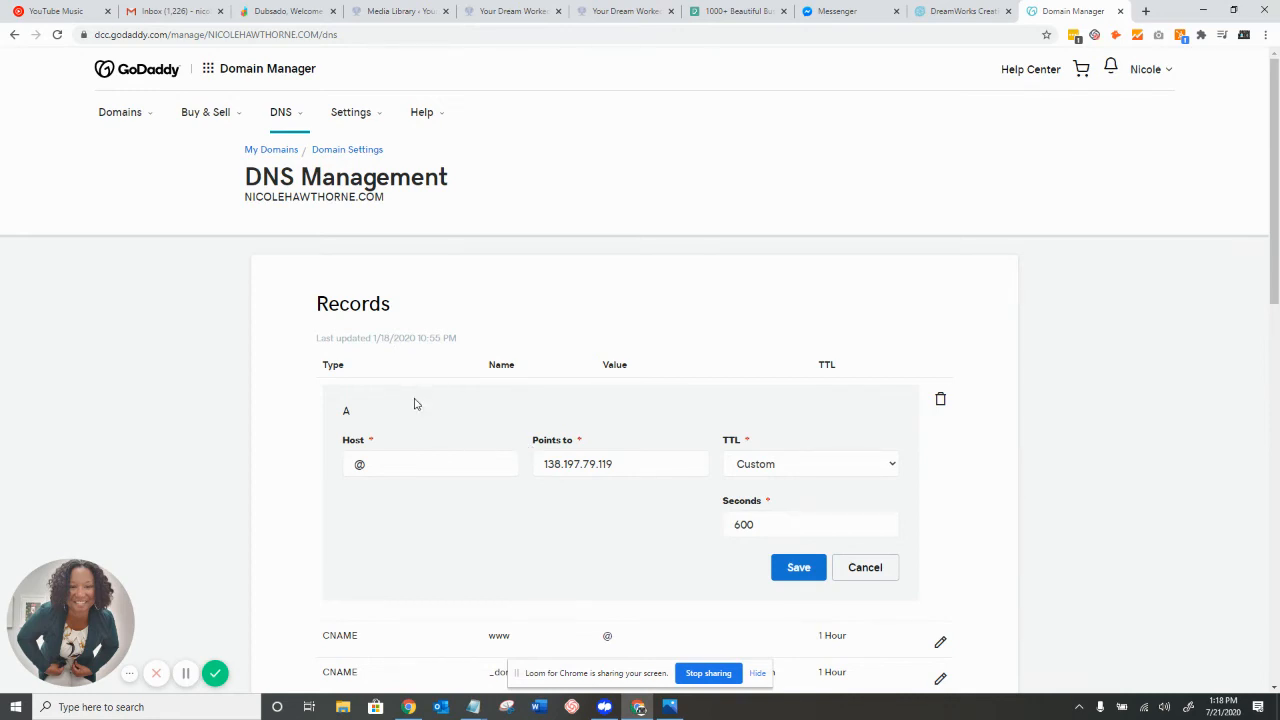
pyautogui.doubleClick(578, 463)
pyautogui.click(627, 463)
pyautogui.moveTo(627, 463); pyautogui.dragTo(538, 463)
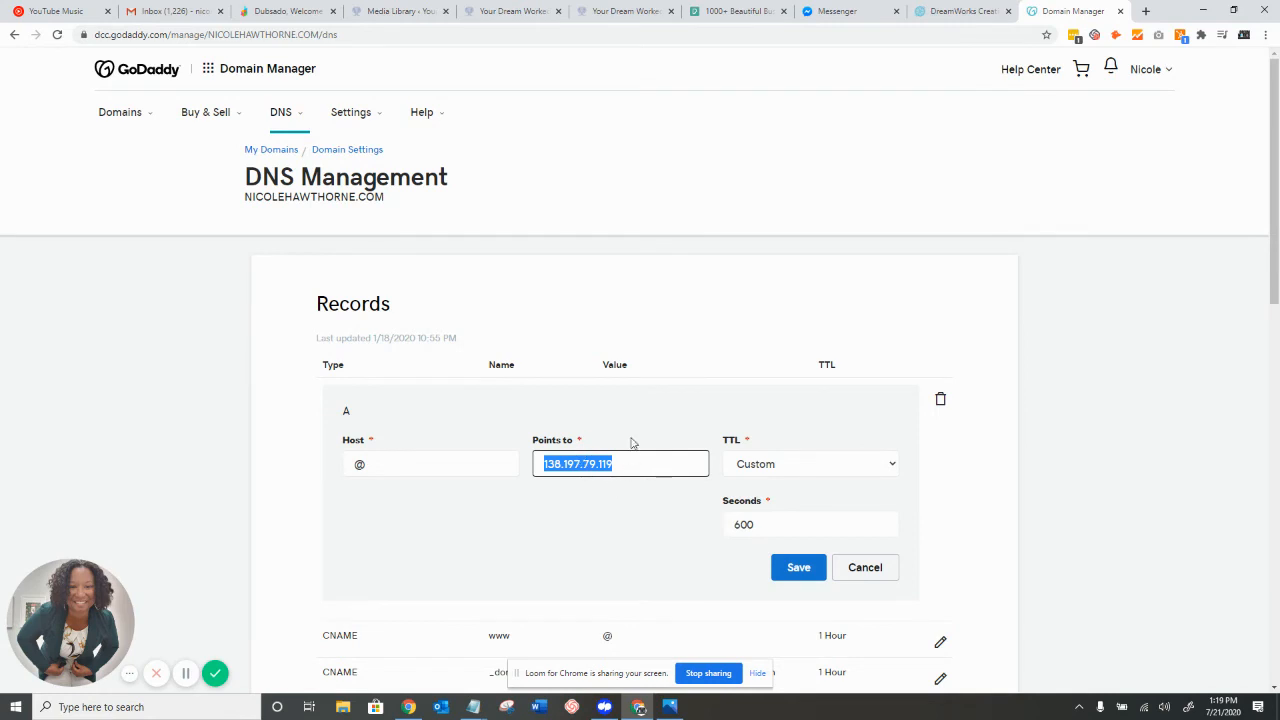
pyautogui.press('BackSpace')
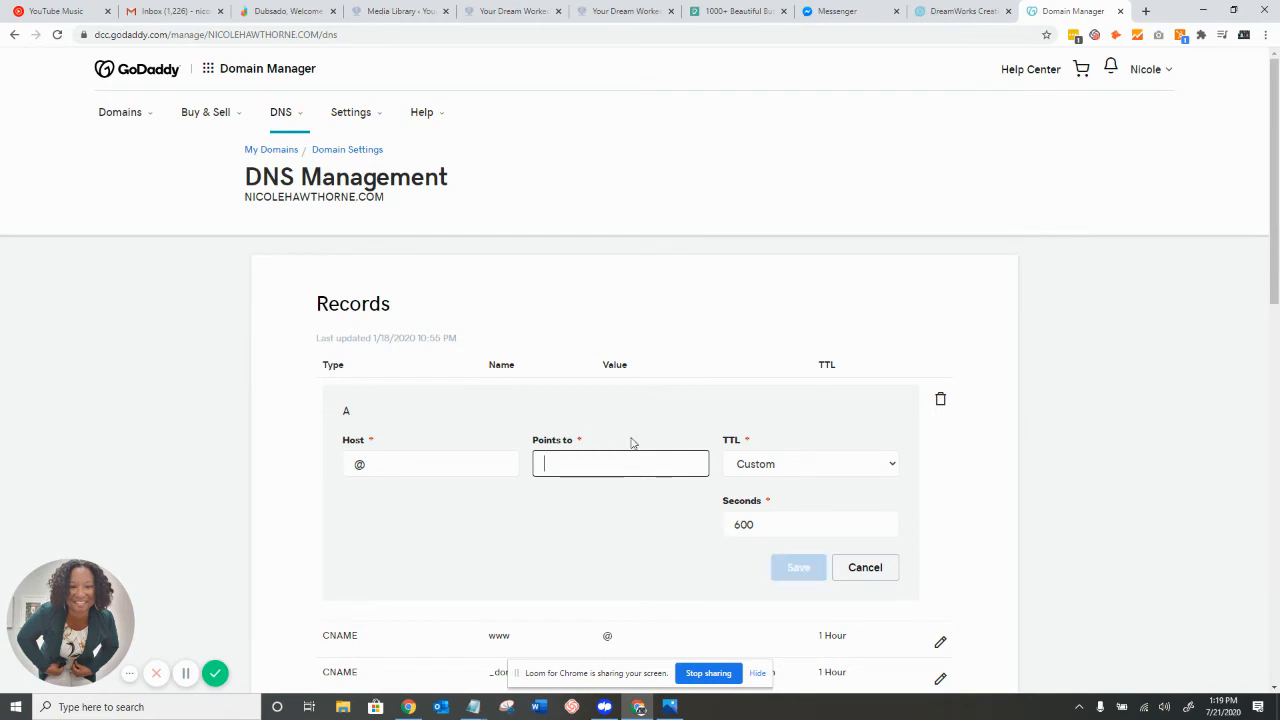
pyautogui.rightClick(584, 467)
pyautogui.click(633, 569)
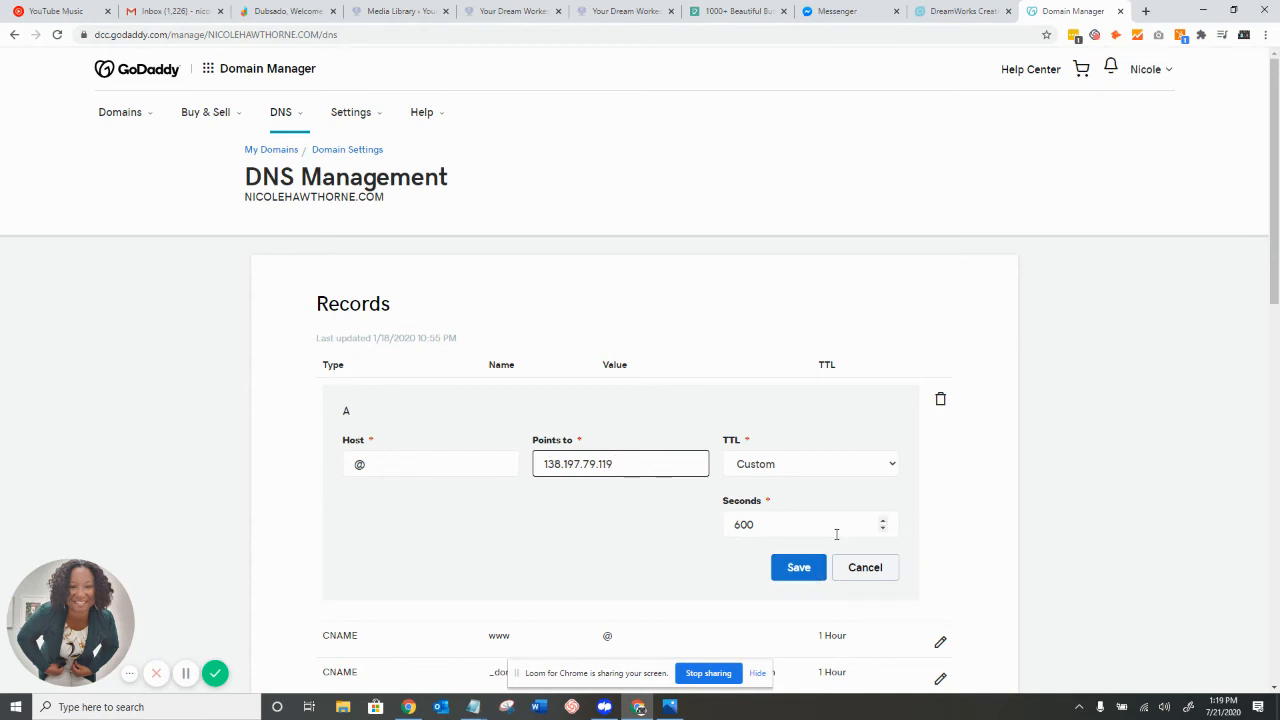
pyautogui.click(797, 574)
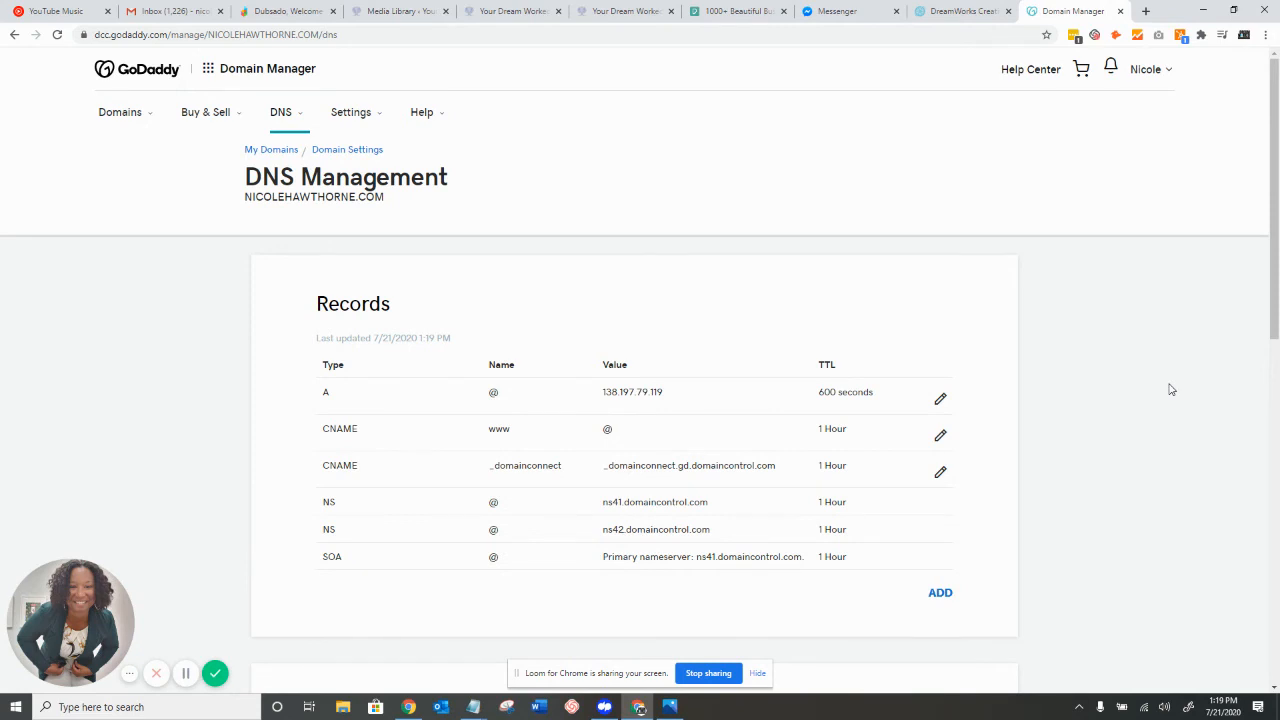
# Reopen the A record for host @, check its Points to address, and save the record again
pyautogui.click(939, 399)
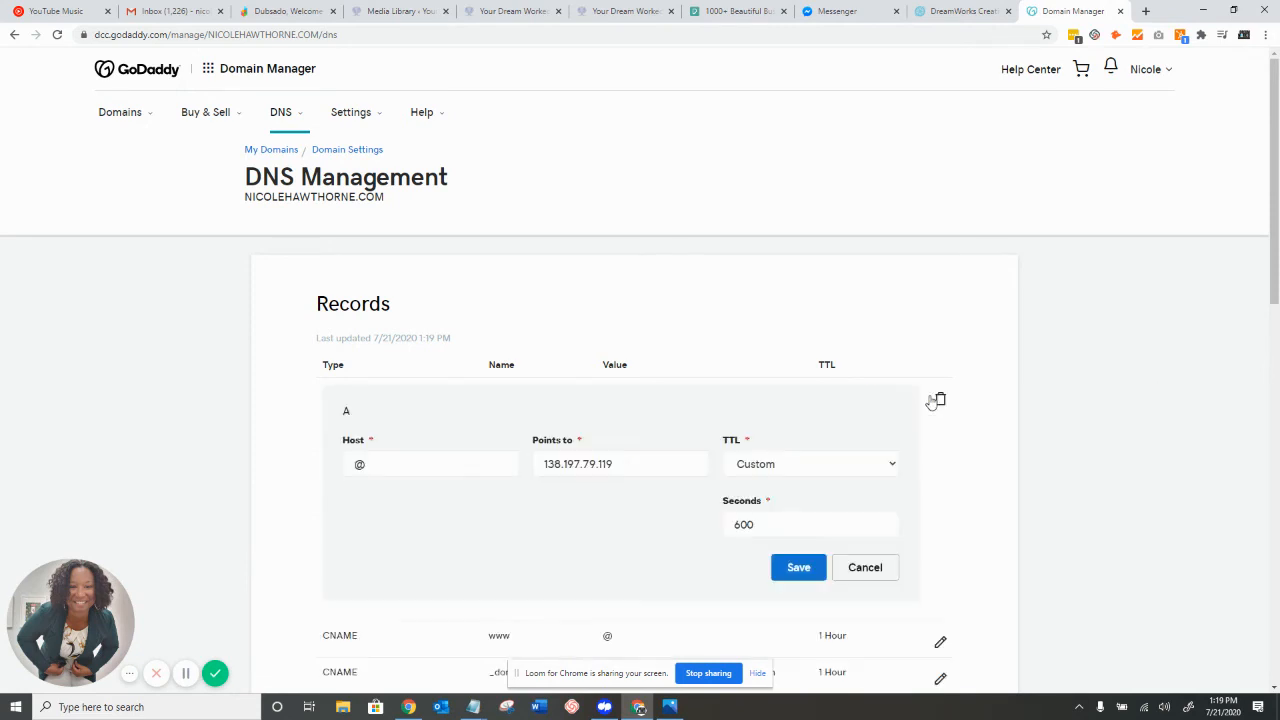
pyautogui.moveTo(542, 467); pyautogui.dragTo(614, 463)
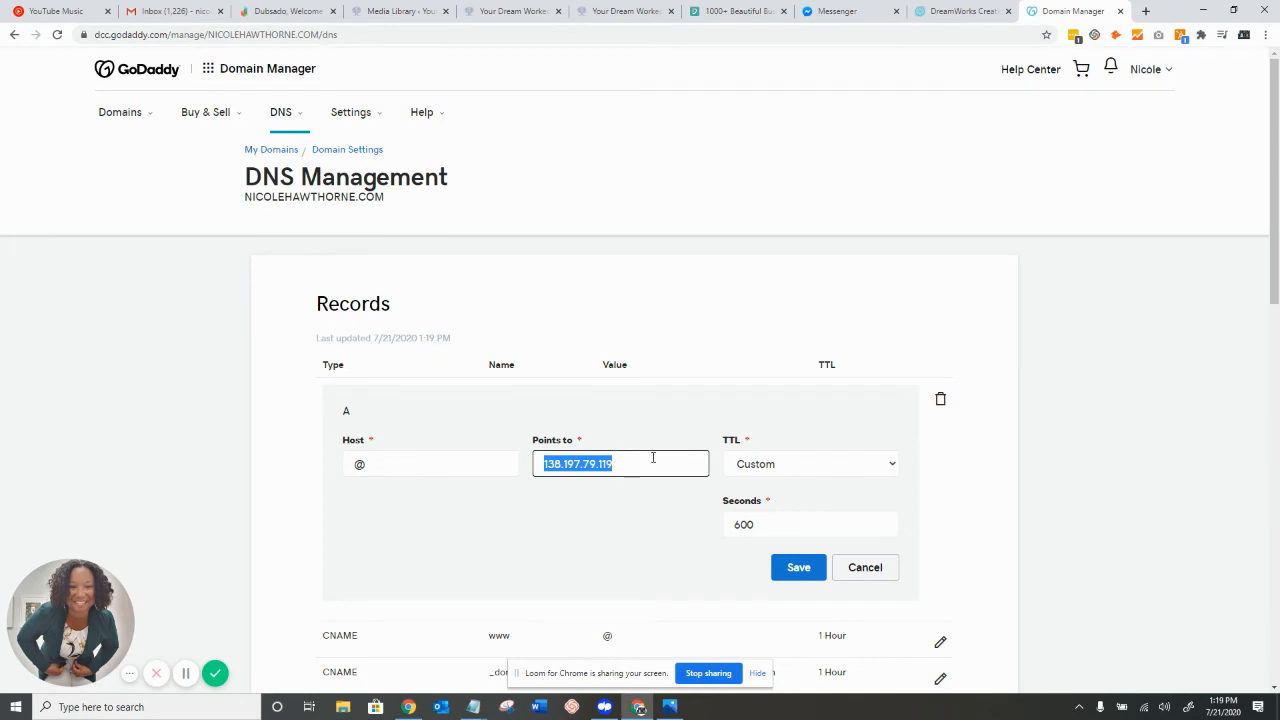
pyautogui.click(345, 413)
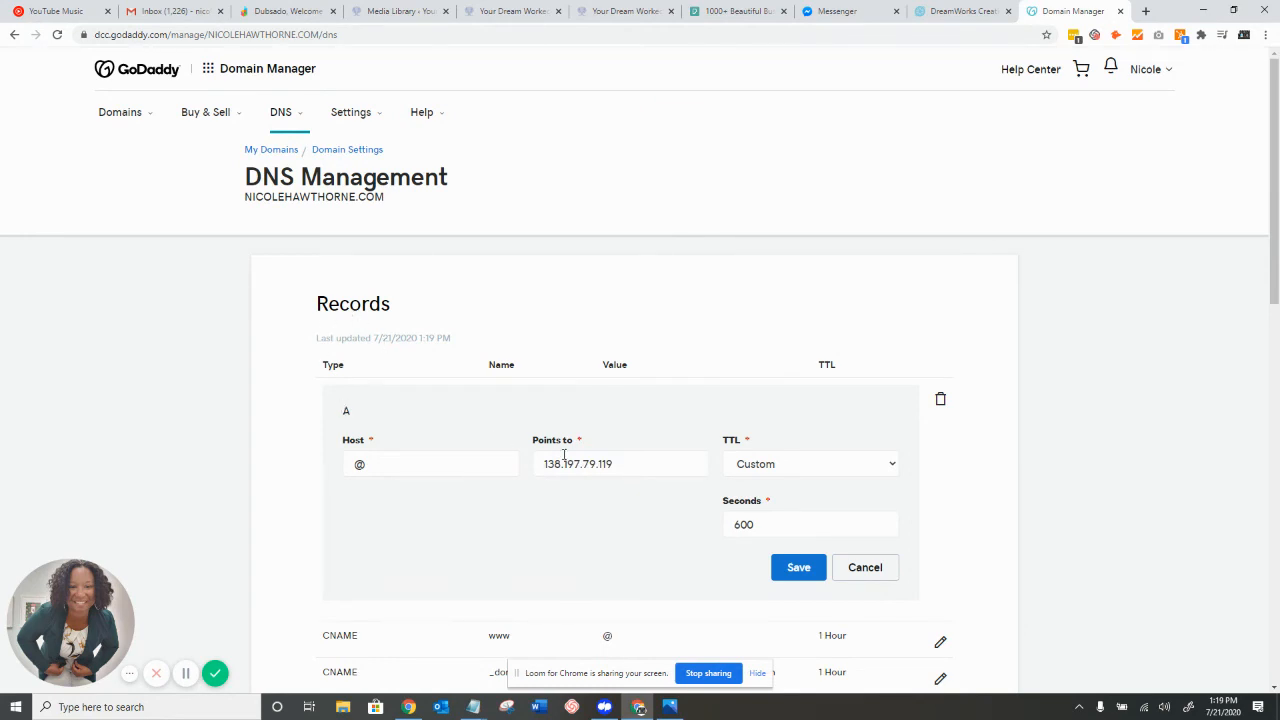
pyautogui.click(799, 568)
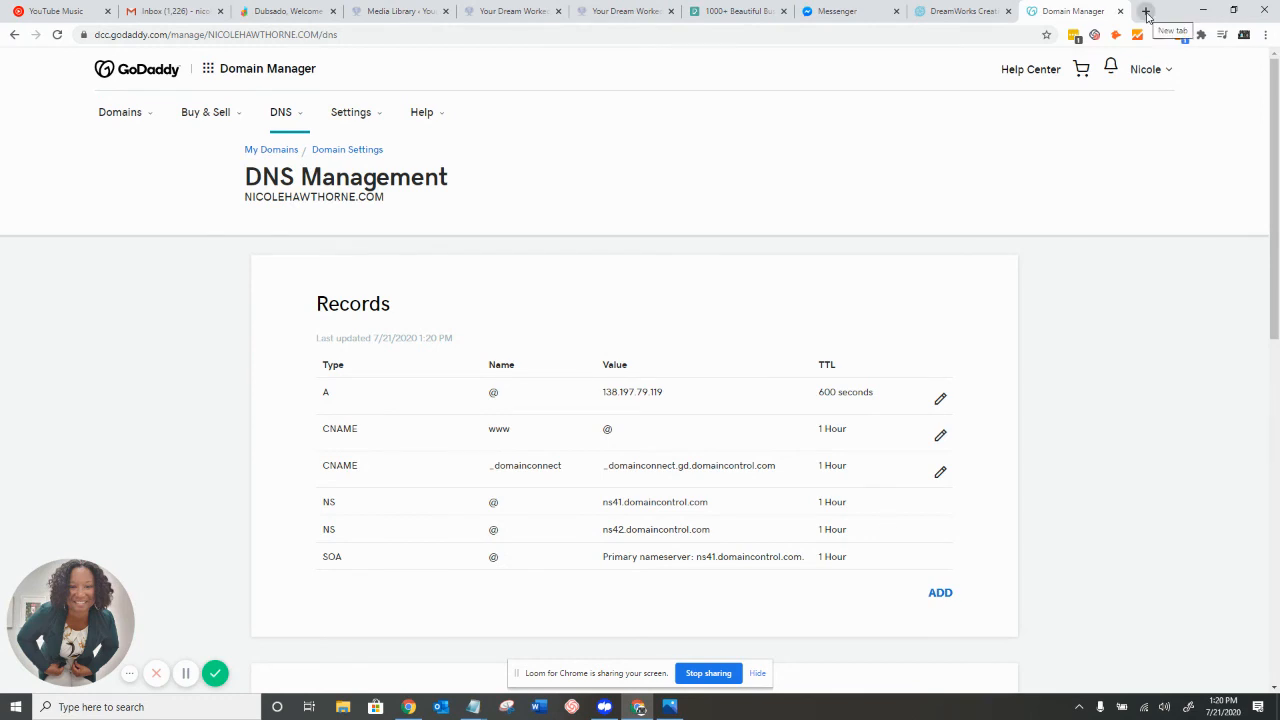
# Visit the managed domain from the DNS page to check where it leads, reload it, and close that page
pyautogui.doubleClick(278, 197)
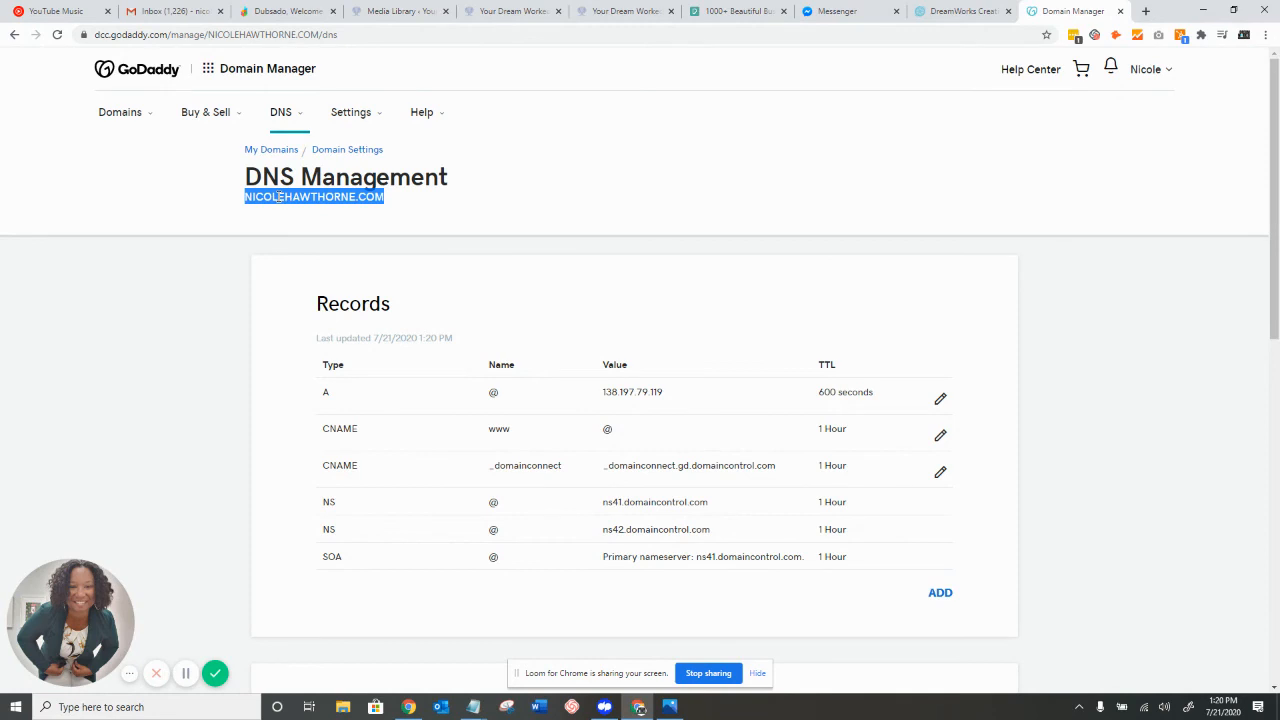
pyautogui.rightClick(331, 197)
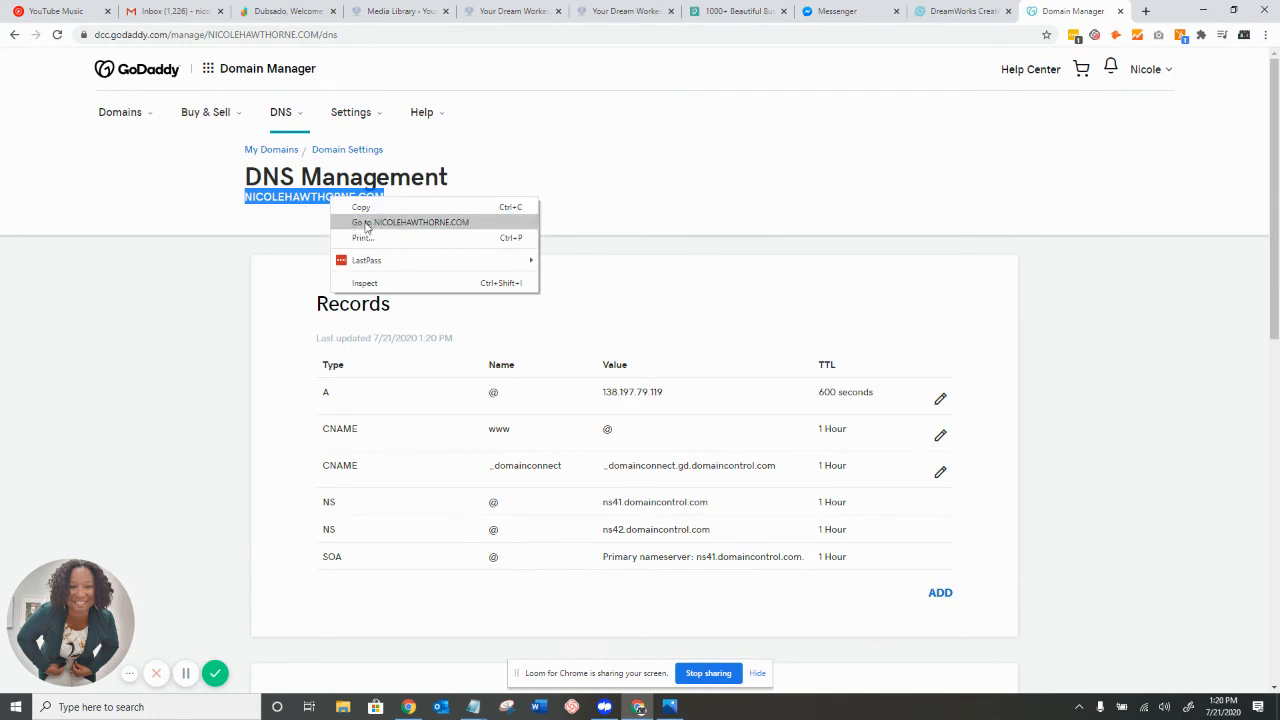
pyautogui.click(366, 223)
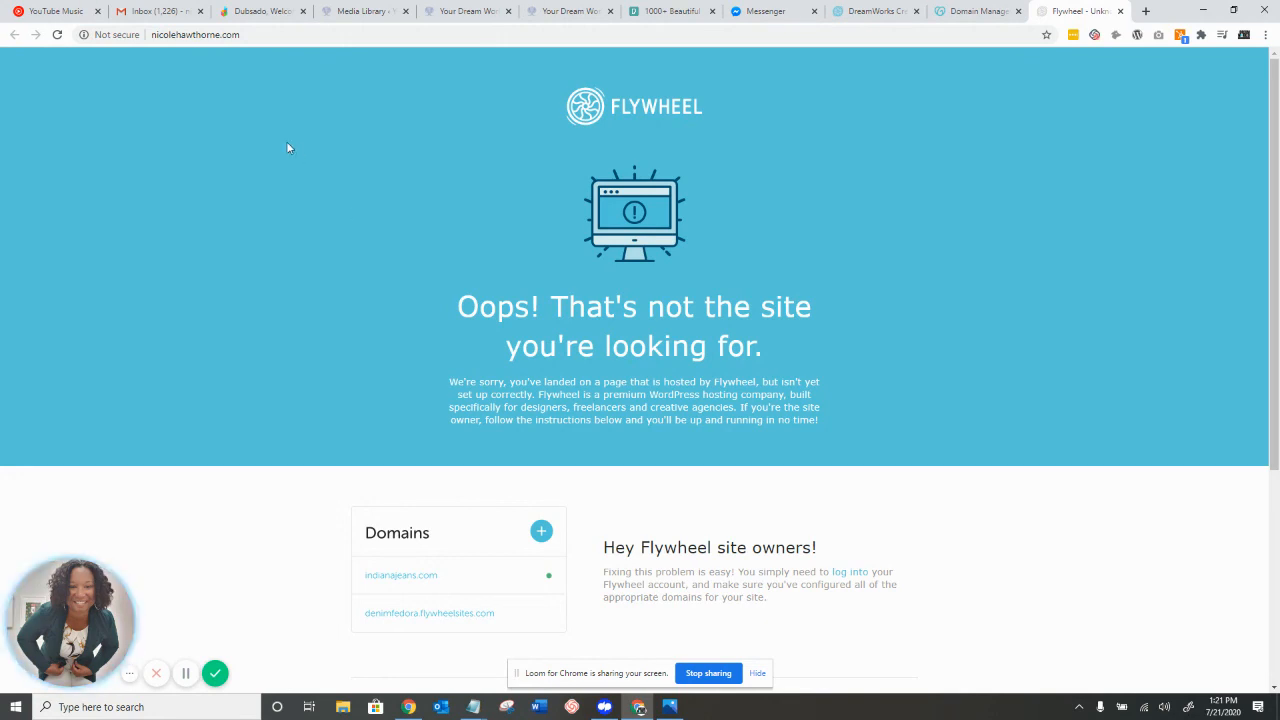
pyautogui.click(292, 35)
pyautogui.press('Return')
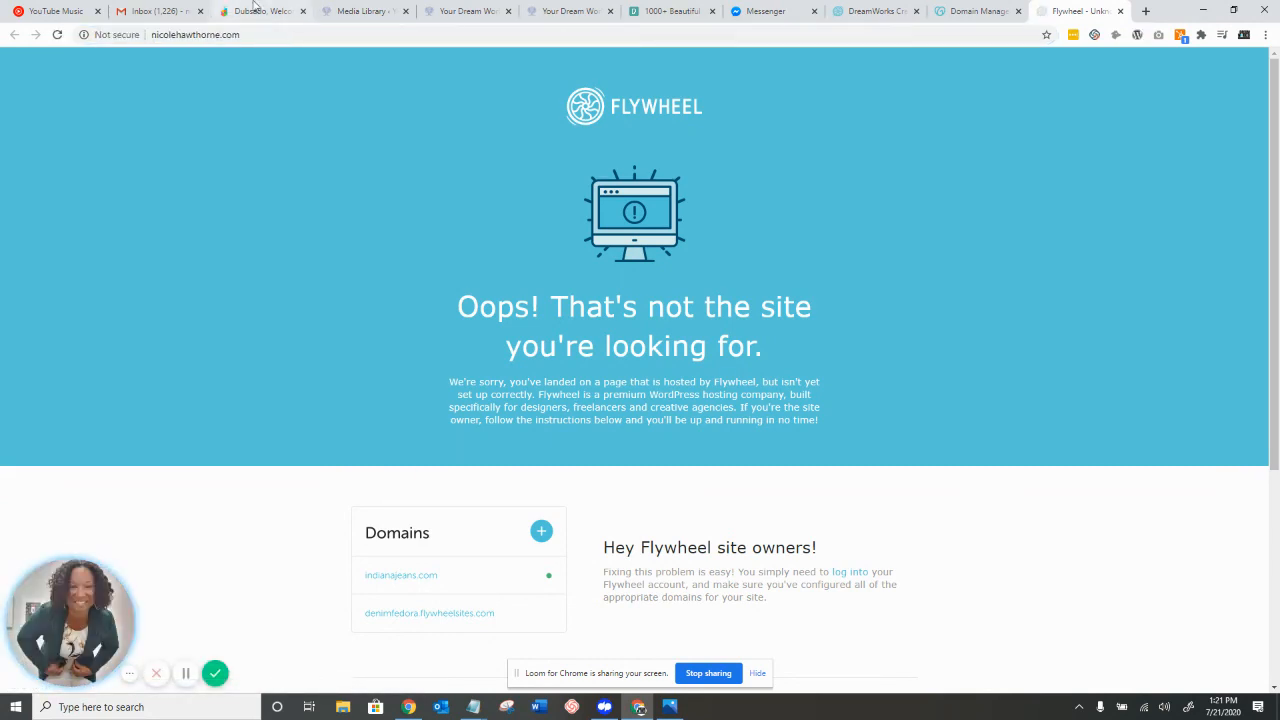
pyautogui.click(1121, 11)
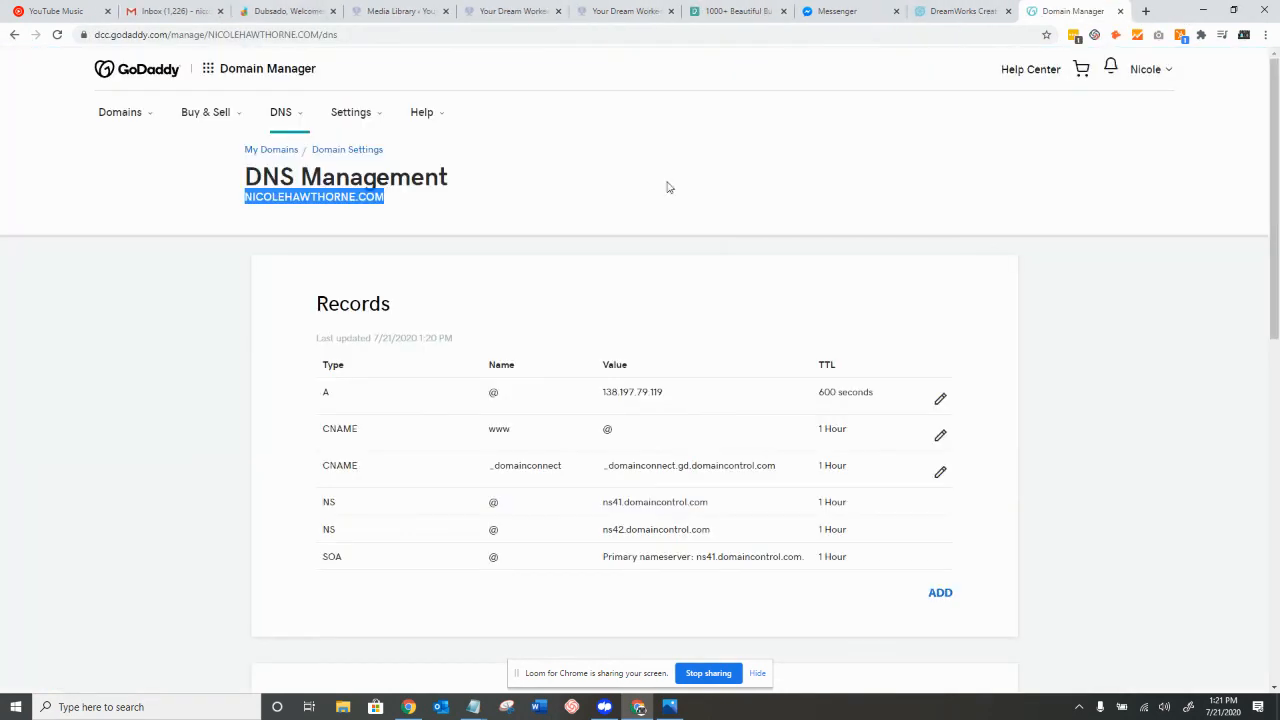
# Switch back to the Flywheel site overview, view the domain options for yourdreamworked.com, and dismiss them
pyautogui.click(972, 16)
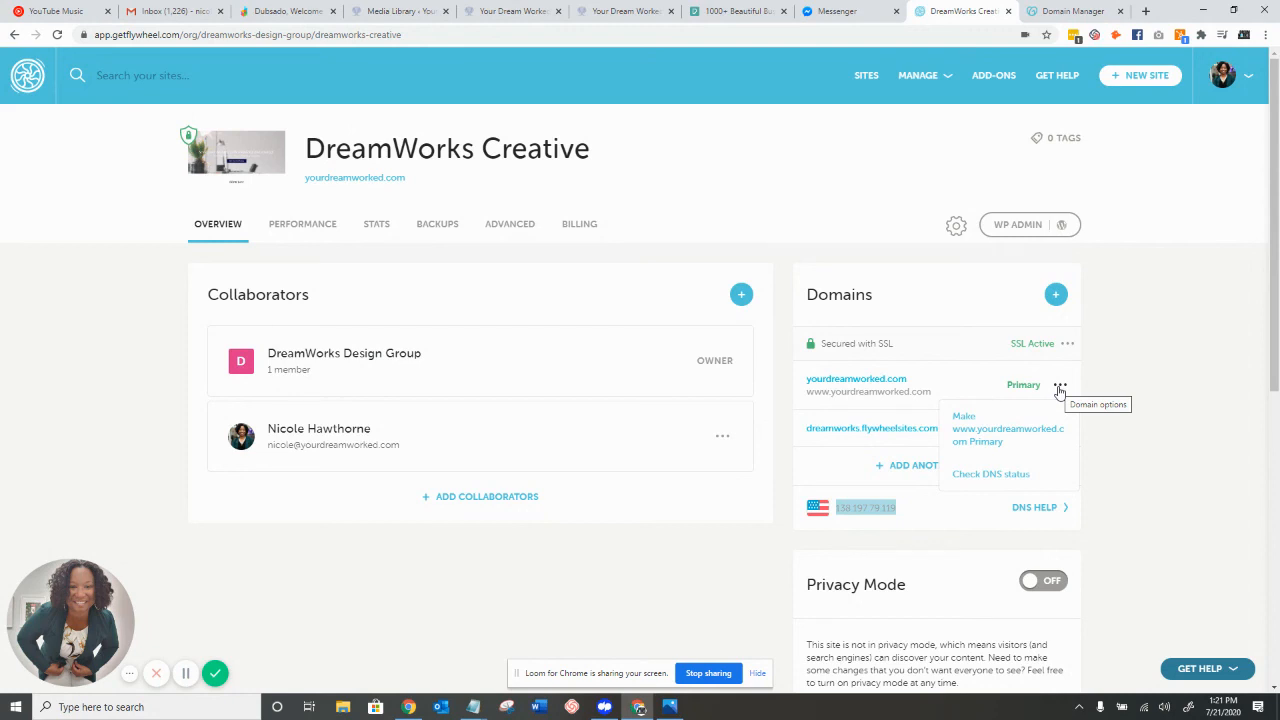
pyautogui.click(1096, 326)
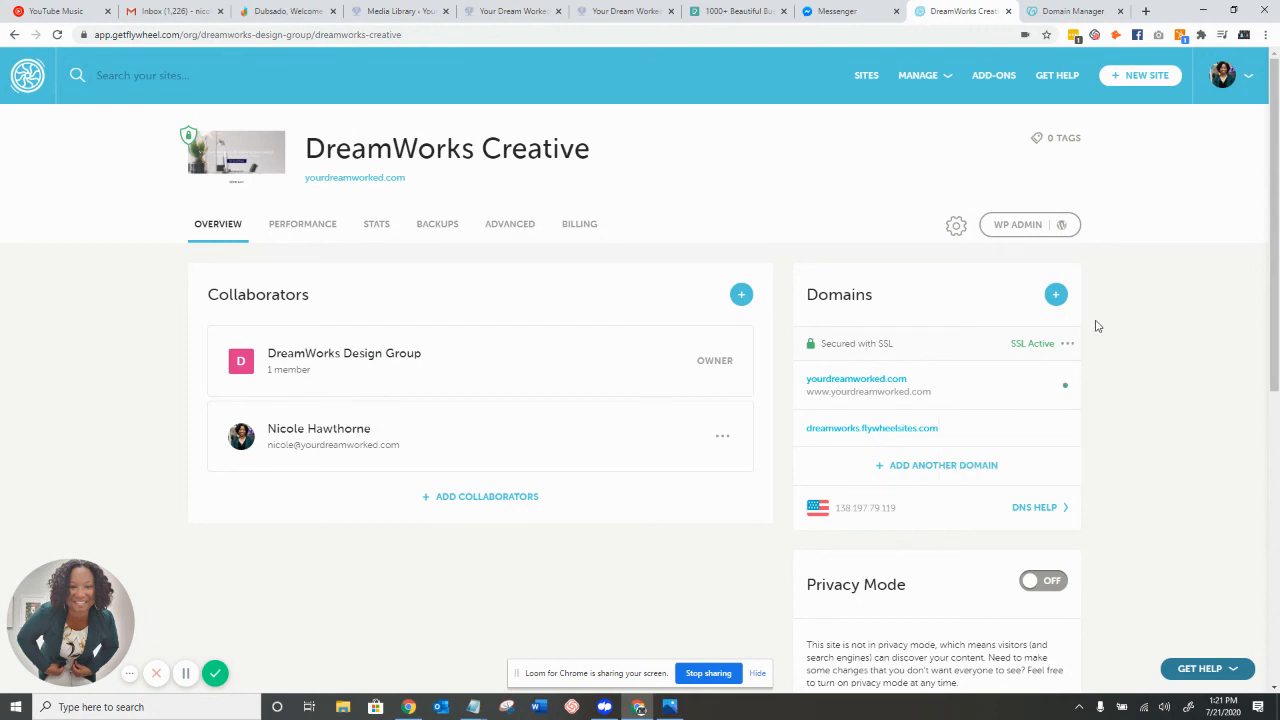